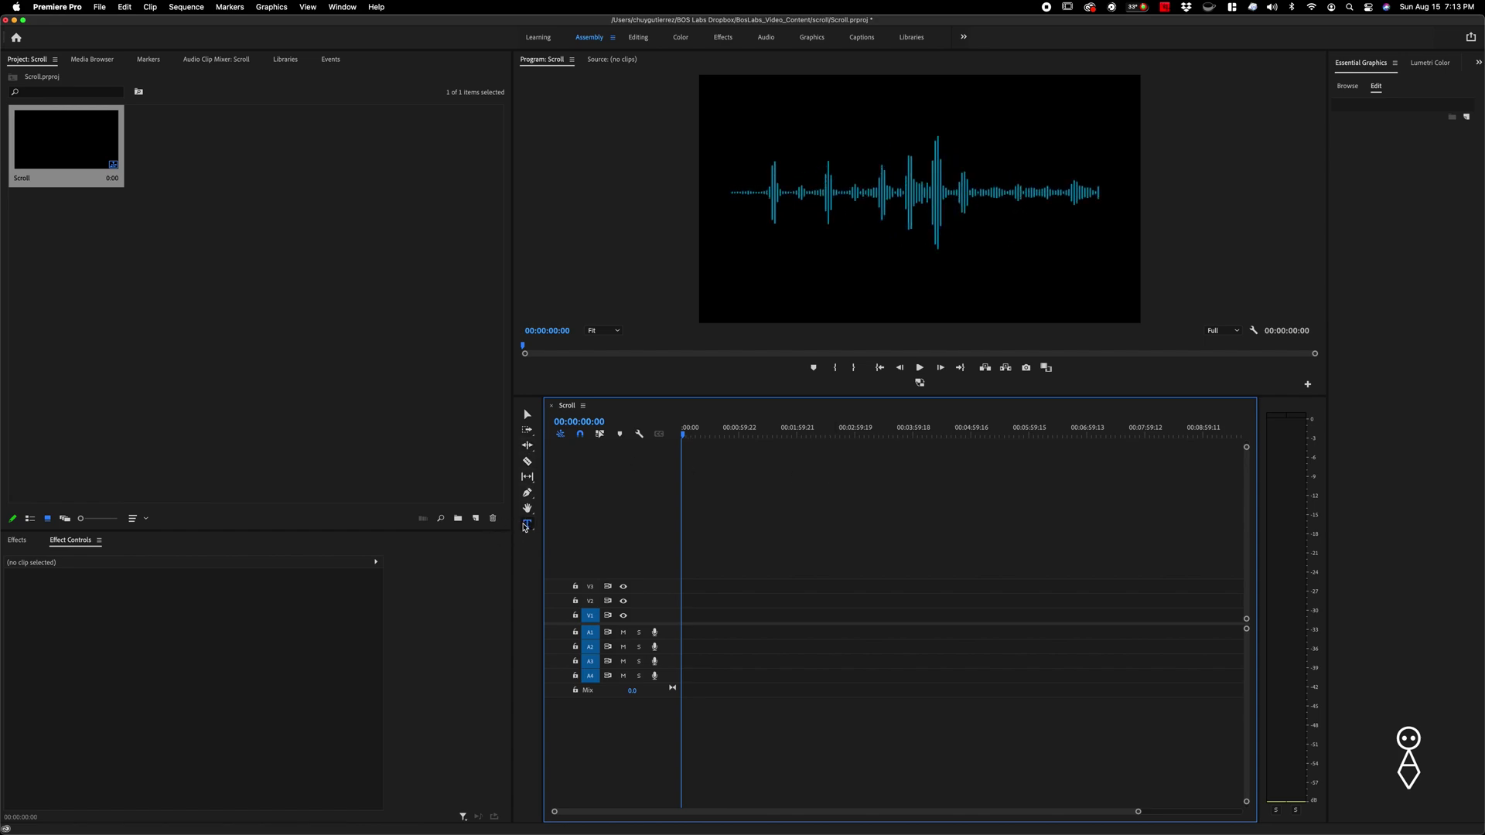
# - Create a text graphic in the Program monitor, clear the placeholder, and paste in the six names
pyautogui.click(527, 415)
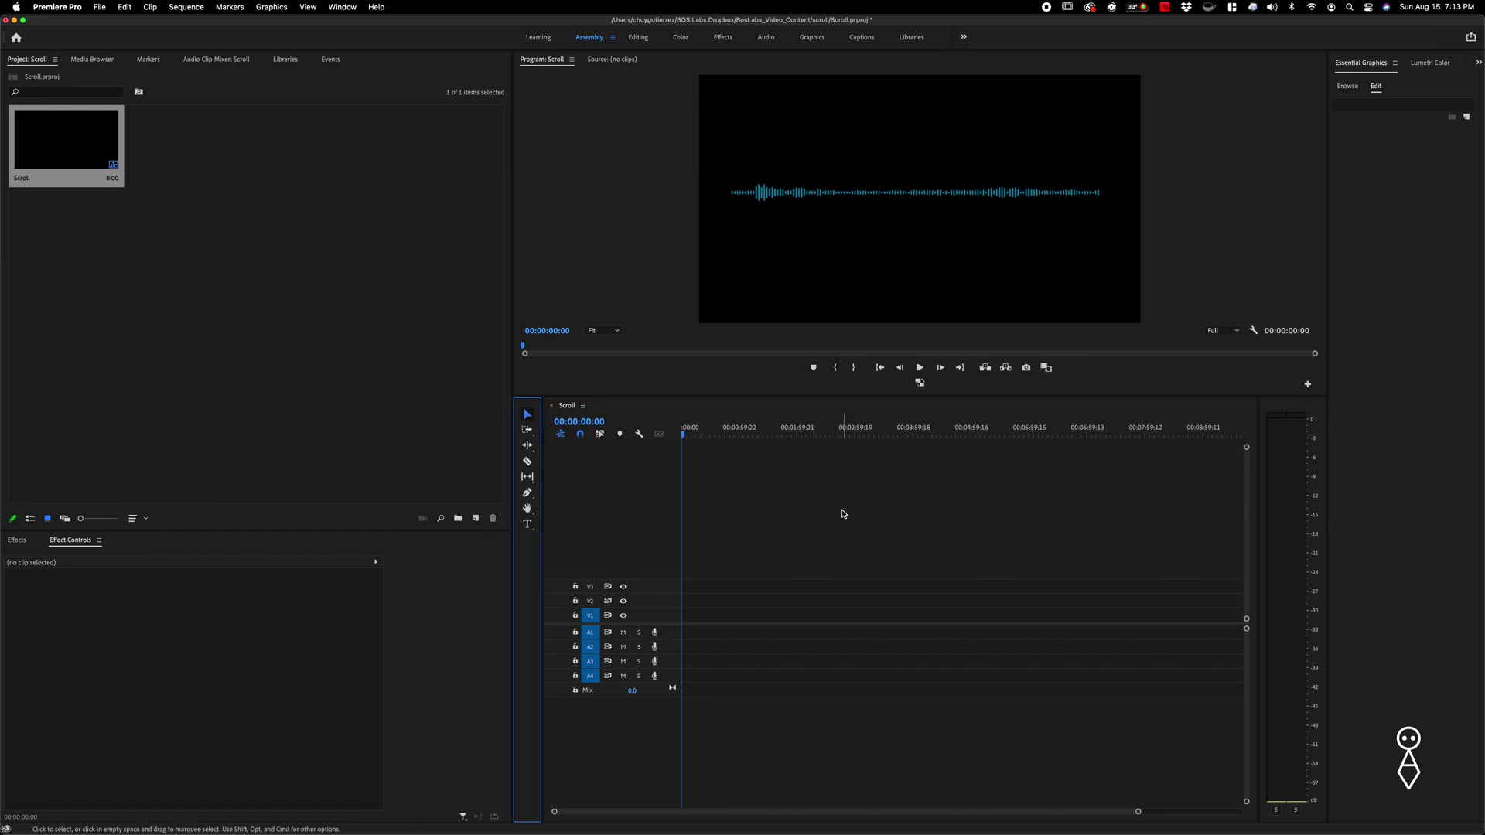
pyautogui.press('t')
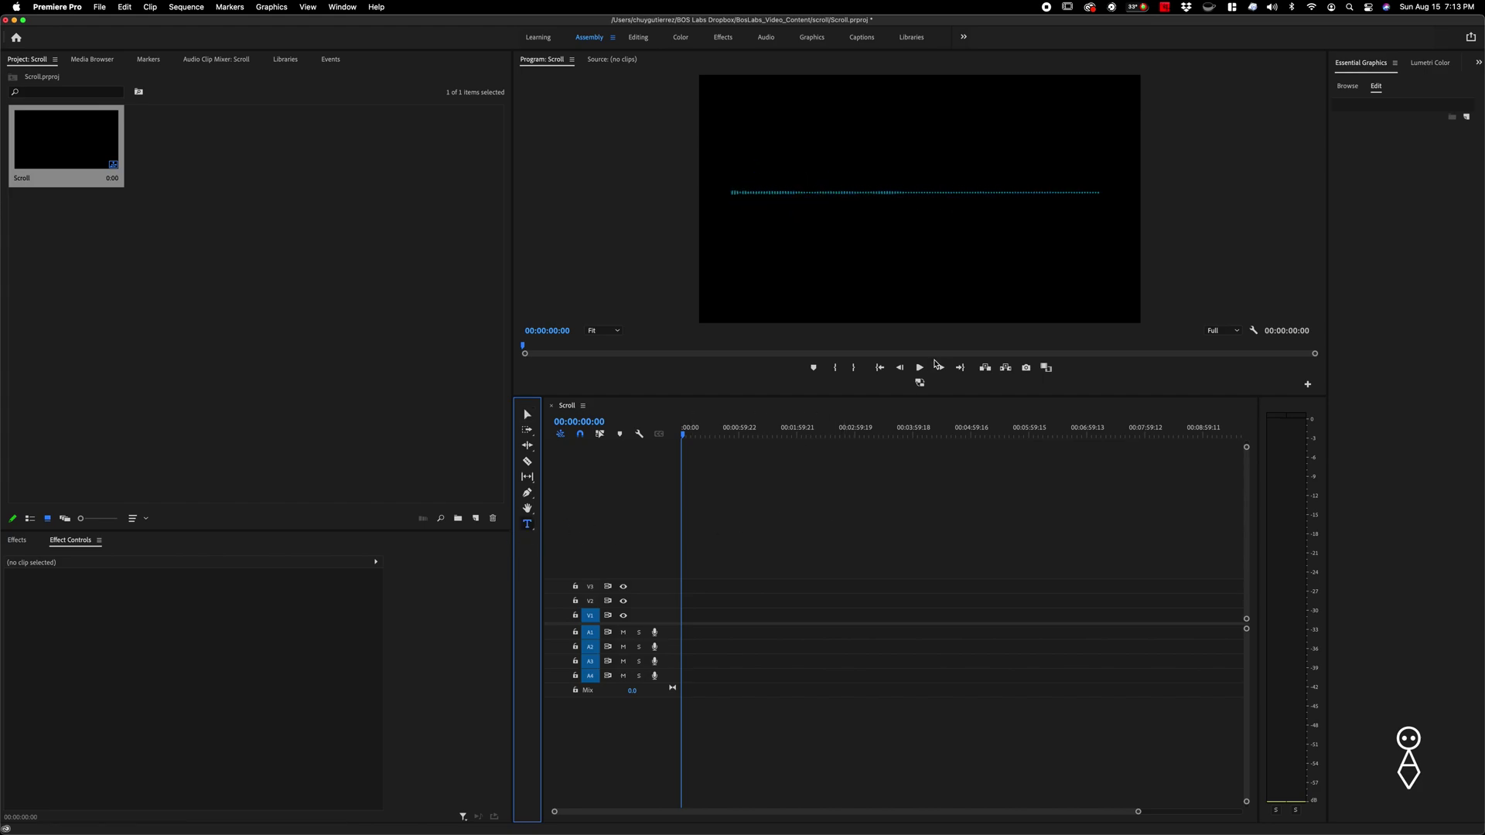
pyautogui.click(823, 181)
pyautogui.click(823, 181)
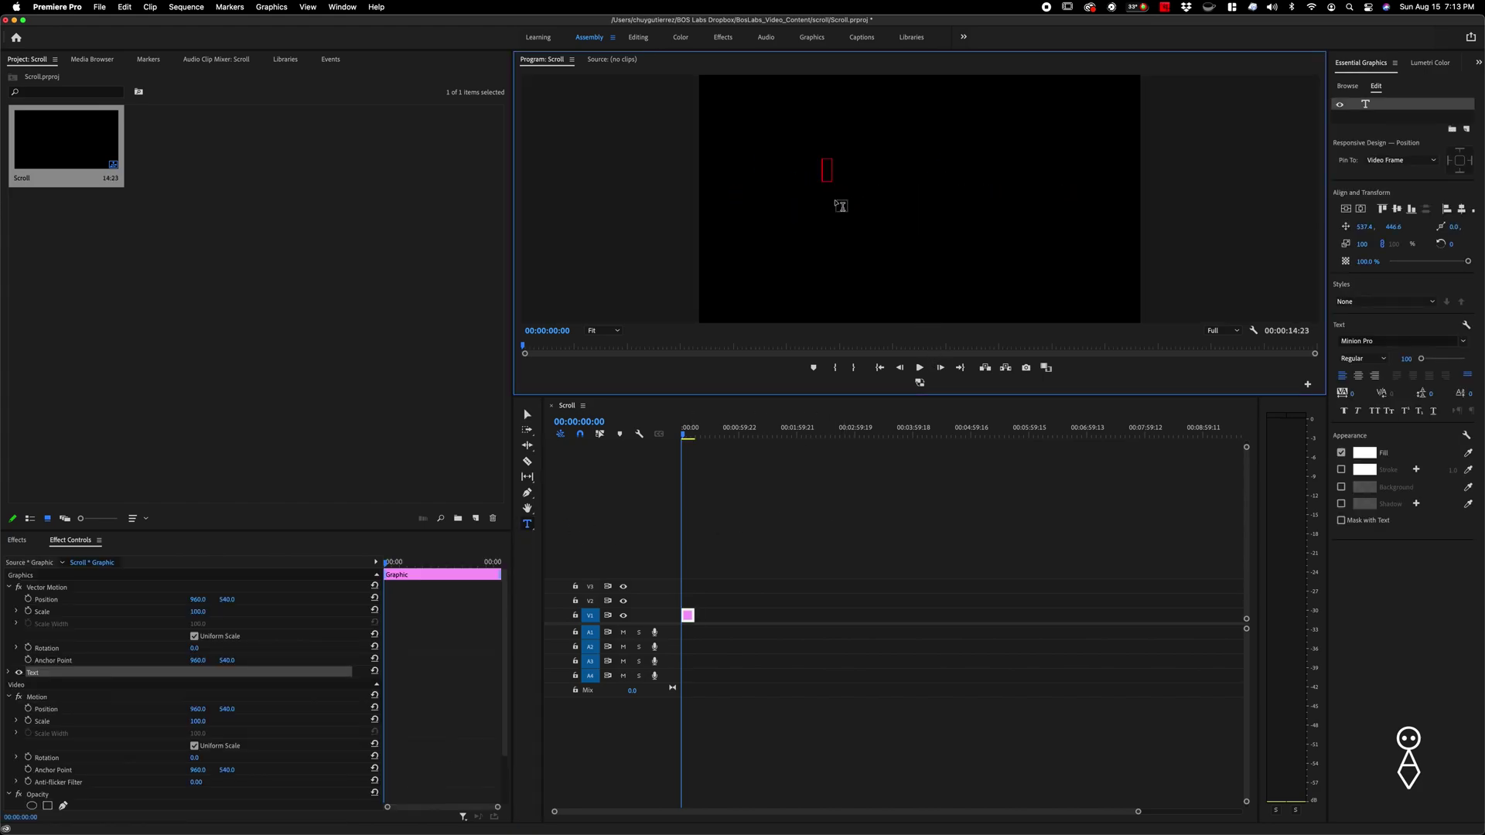
pyautogui.write('bfogrogerj')
pyautogui.press('BackSpace')
pyautogui.press('BackSpace')
pyautogui.press('BackSpace')
pyautogui.press('BackSpace')
pyautogui.press('BackSpace')
pyautogui.press('BackSpace')
pyautogui.press('BackSpace')
pyautogui.press('BackSpace')
pyautogui.press('BackSpace')
pyautogui.press('BackSpace')
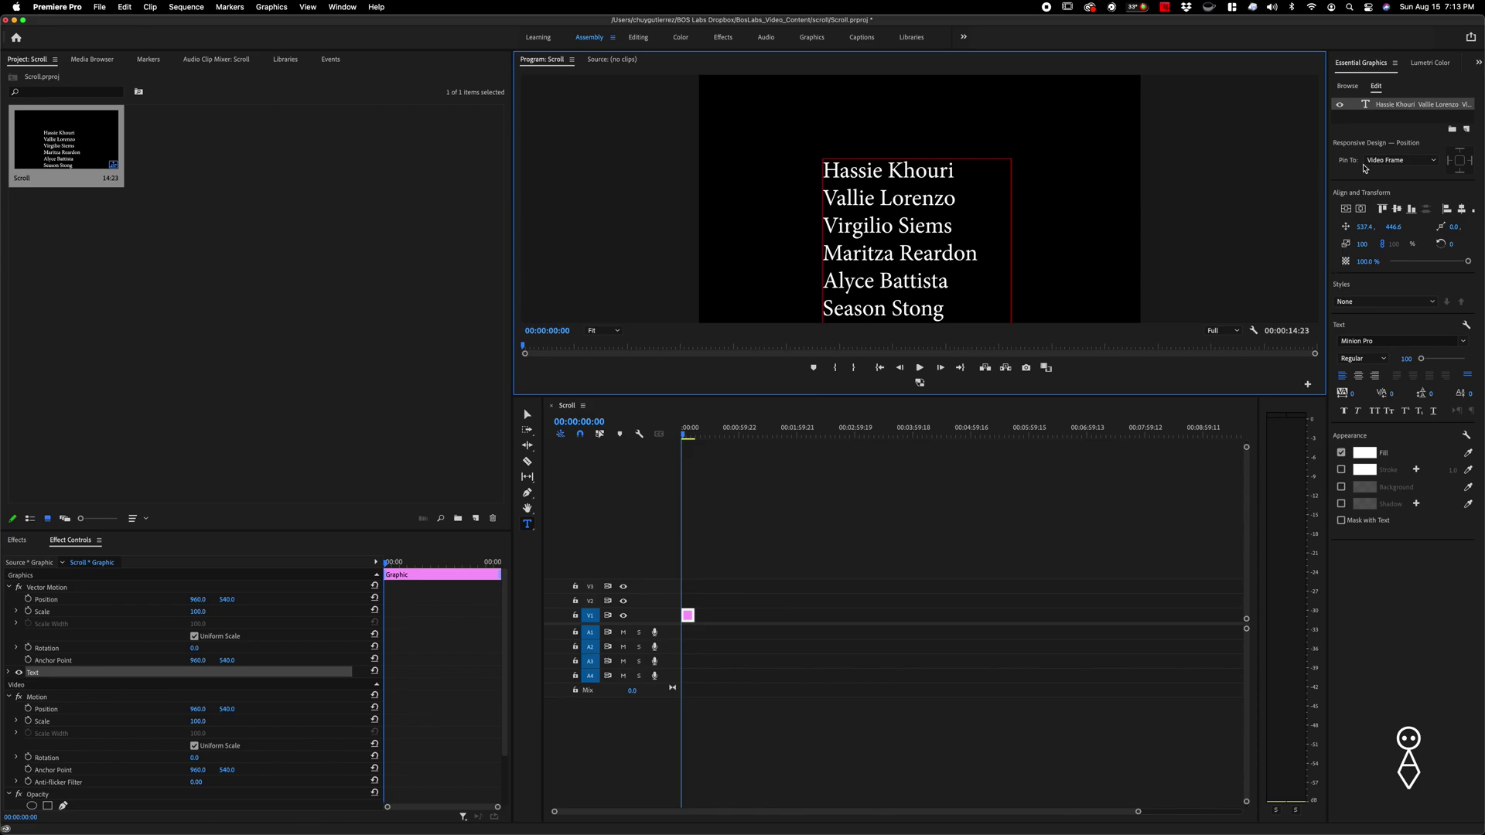
# - Enable Roll on the names graphic in Essential Graphics and preview it scrolling up from below
pyautogui.click(1381, 121)
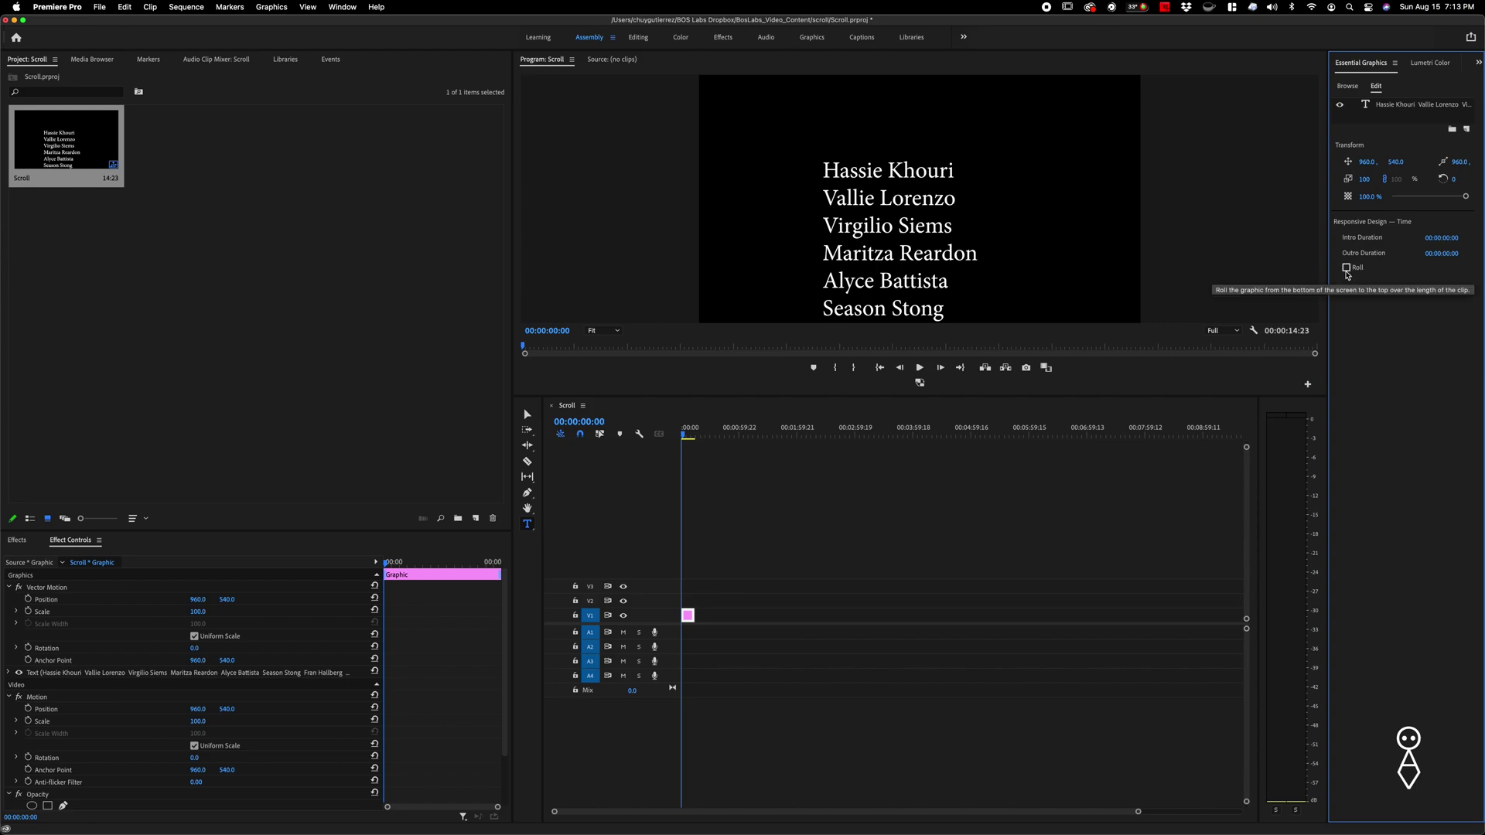
pyautogui.click(1346, 268)
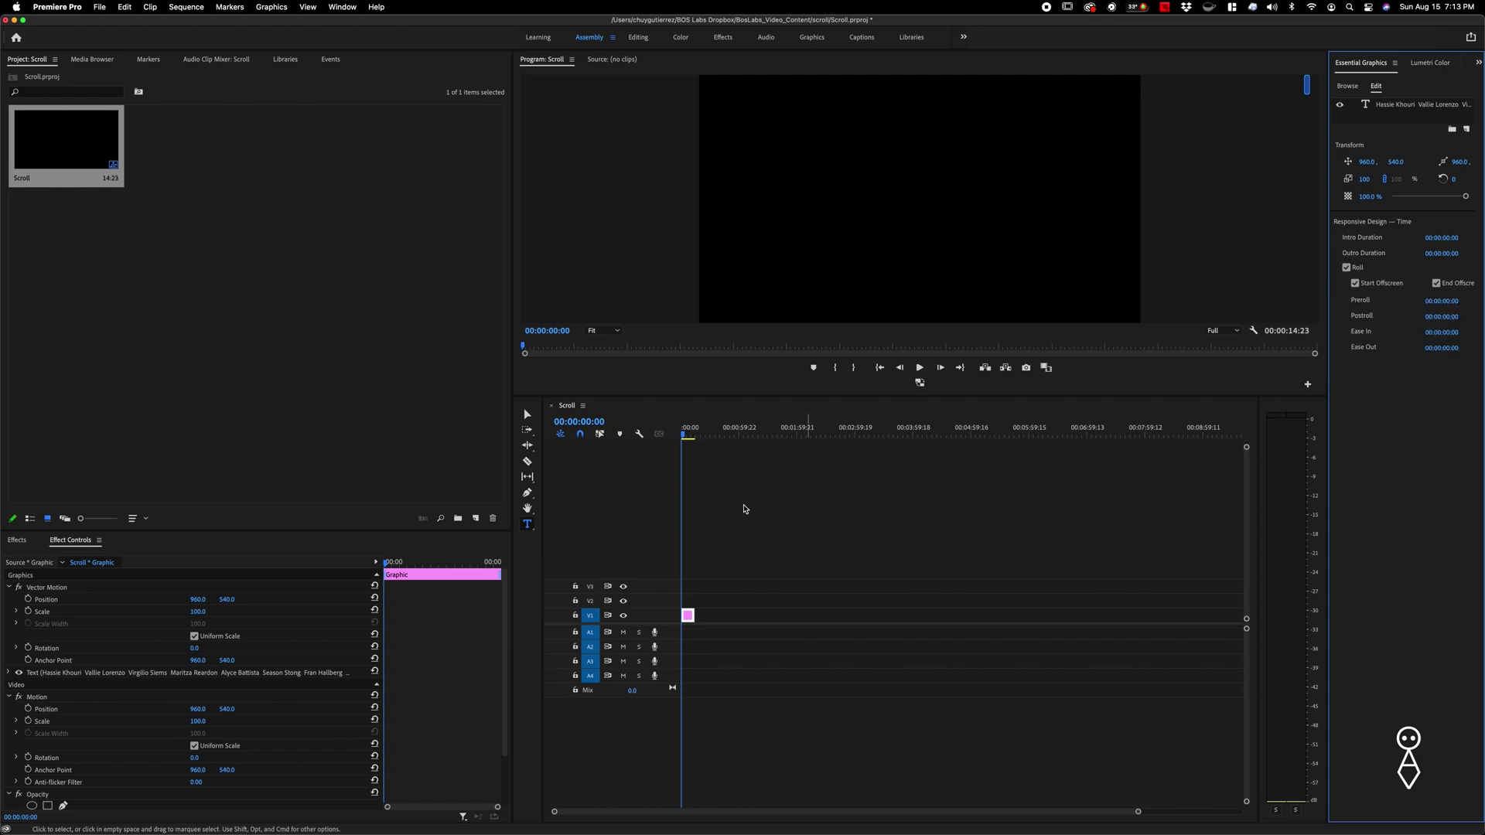
pyautogui.press('space')
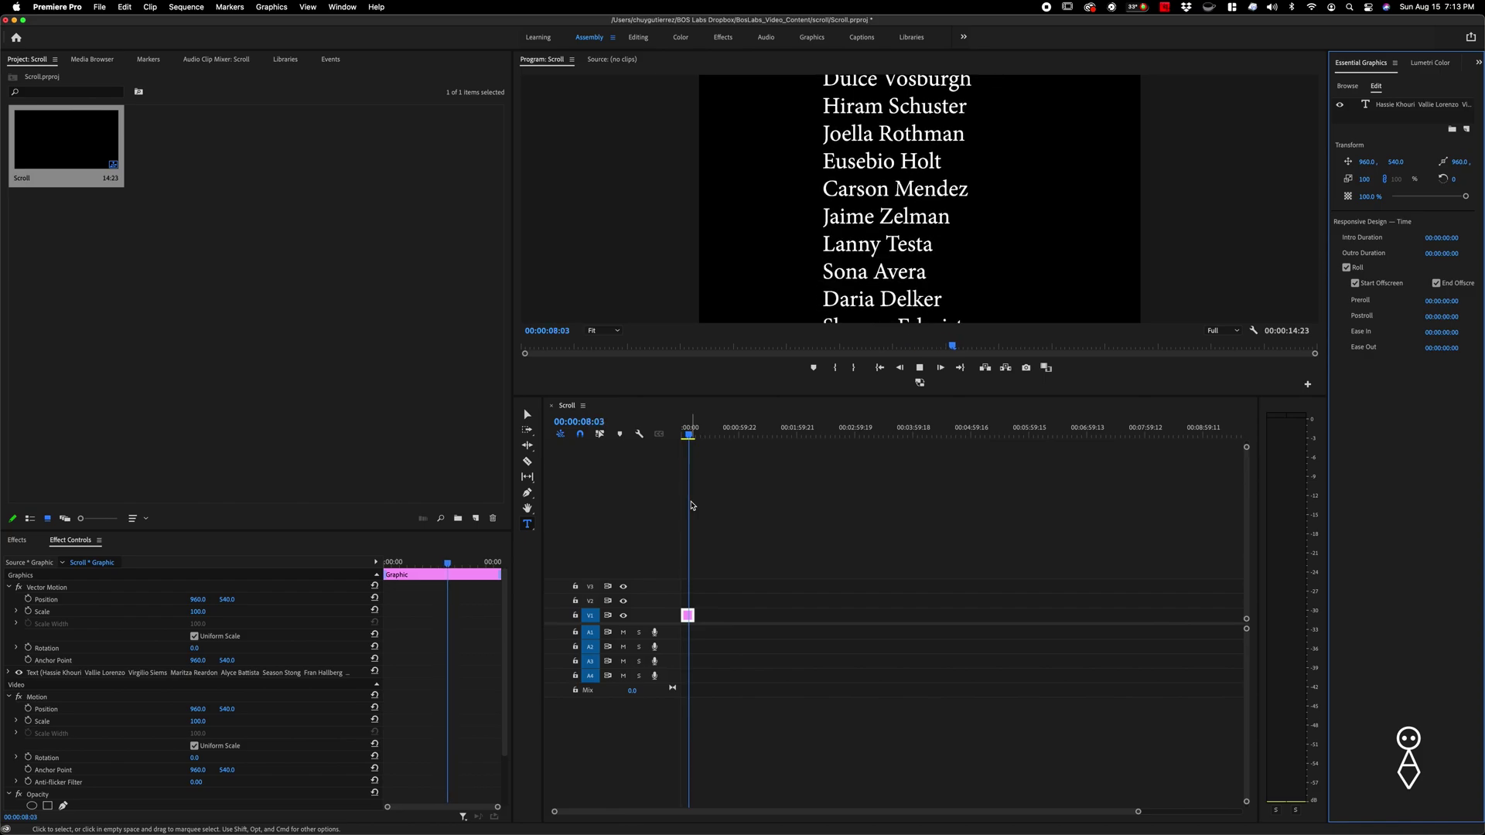
# - Stretch the V1 names clip to just over two minutes (00:02:11:23) and play back the slower roll
pyautogui.press('space')
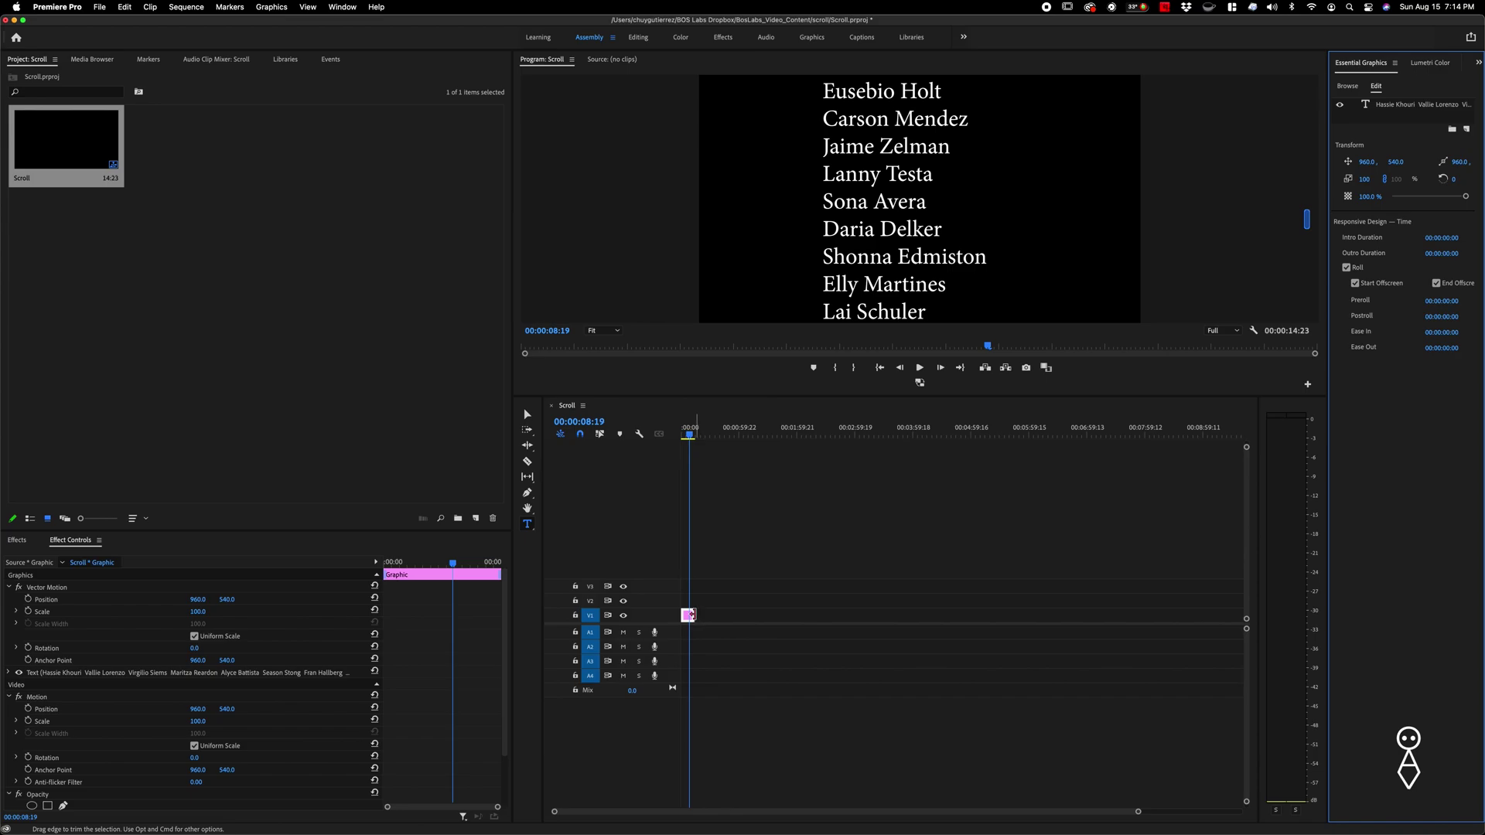
pyautogui.moveTo(692, 614); pyautogui.dragTo(807, 614)
pyautogui.press('space')
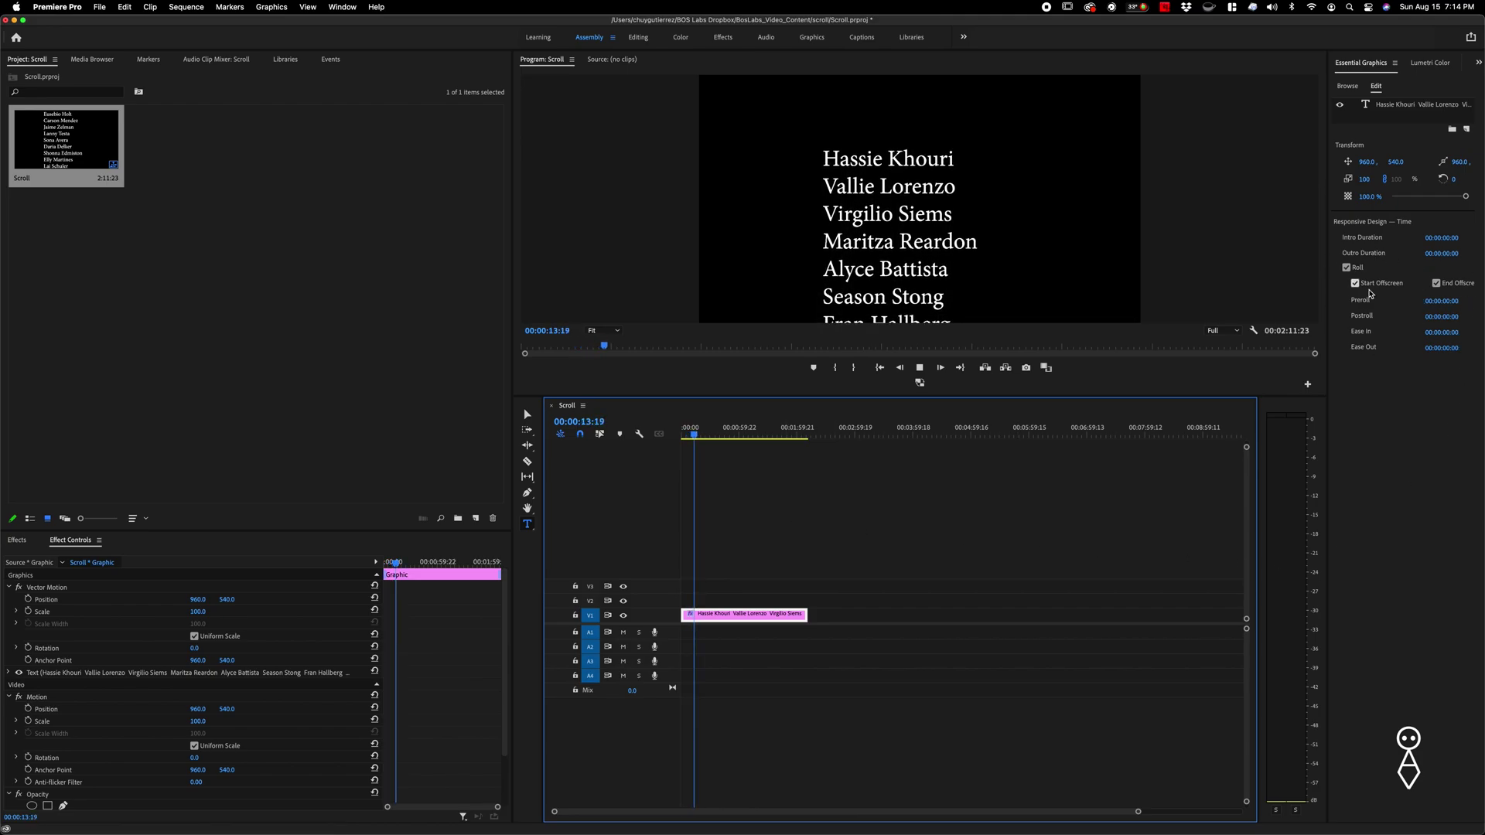
pyautogui.press('space')
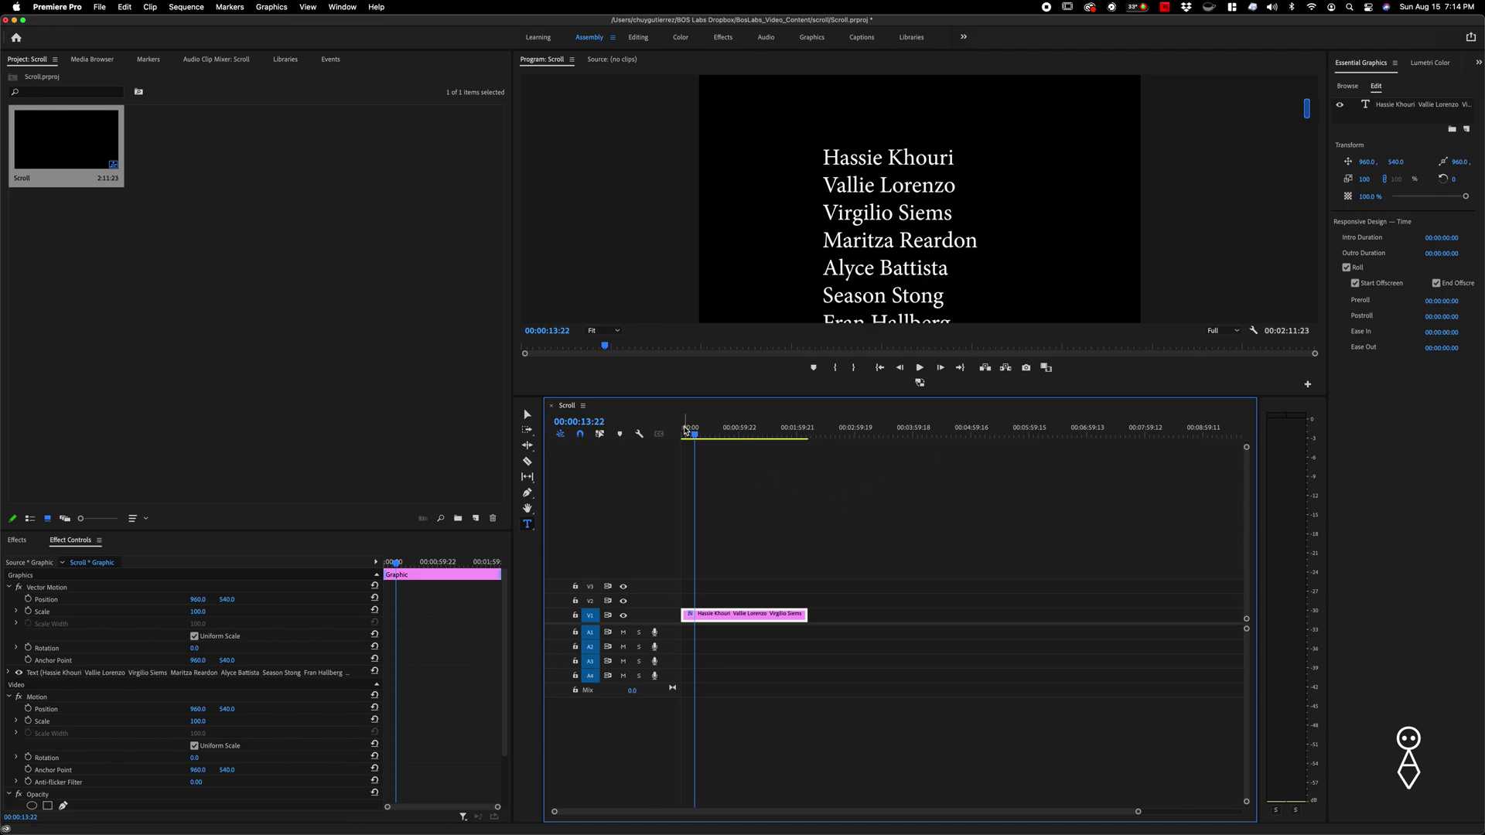
pyautogui.click(691, 431)
pyautogui.moveTo(691, 431); pyautogui.dragTo(680, 431)
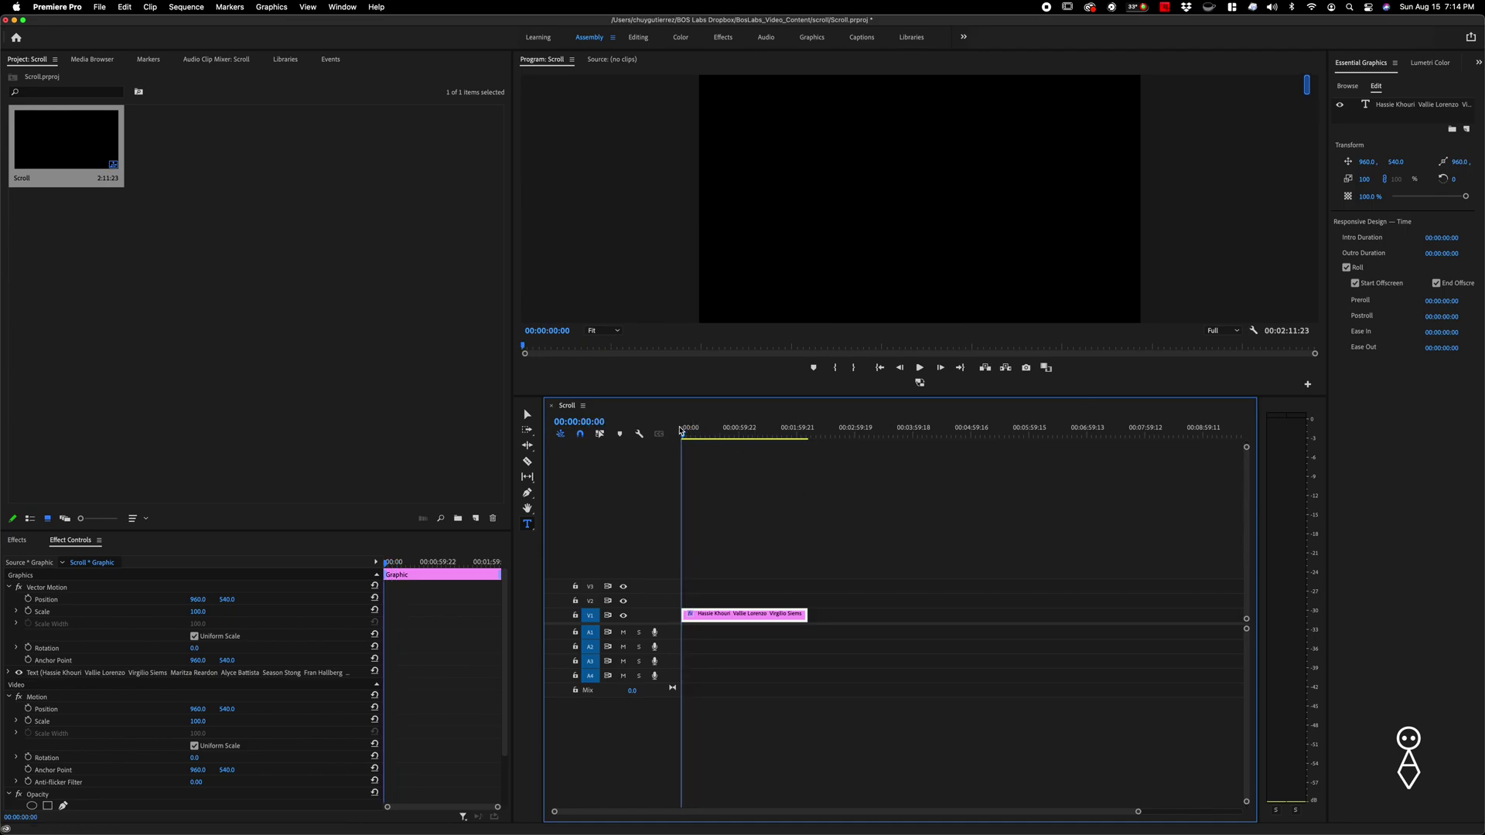
pyautogui.press('space')
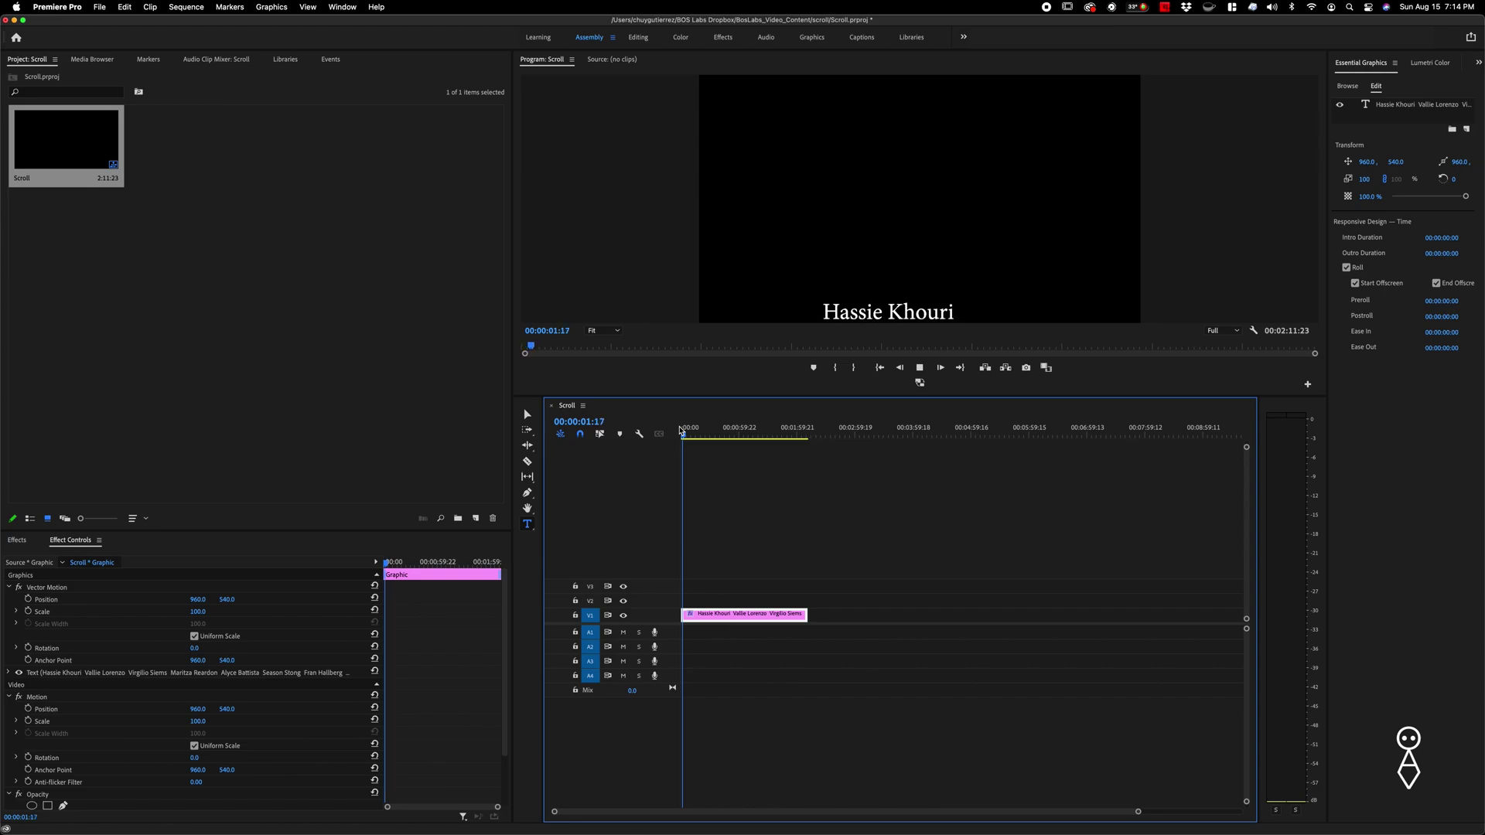
pyautogui.press('space')
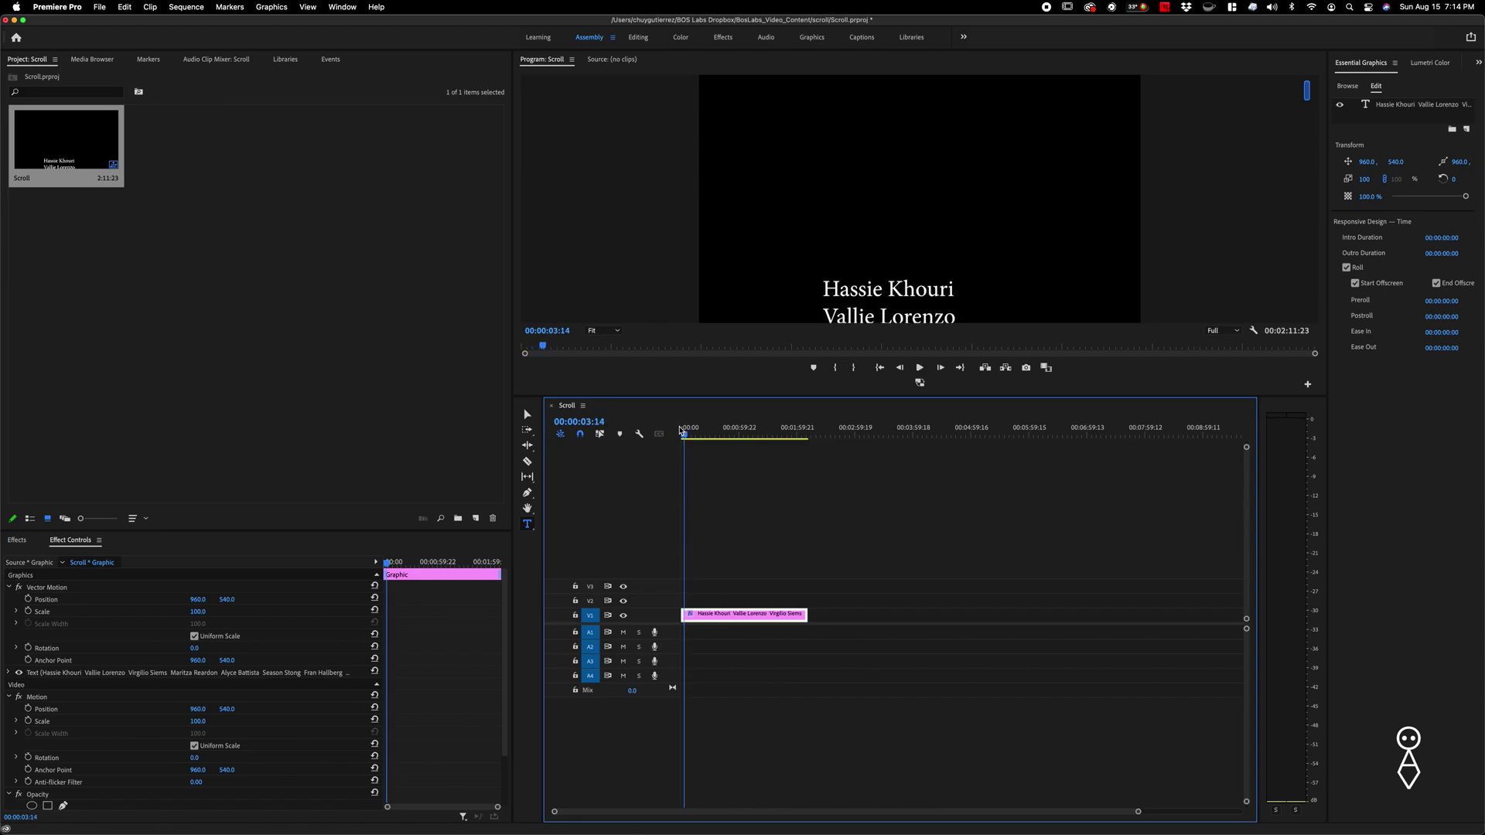
pyautogui.click(1354, 283)
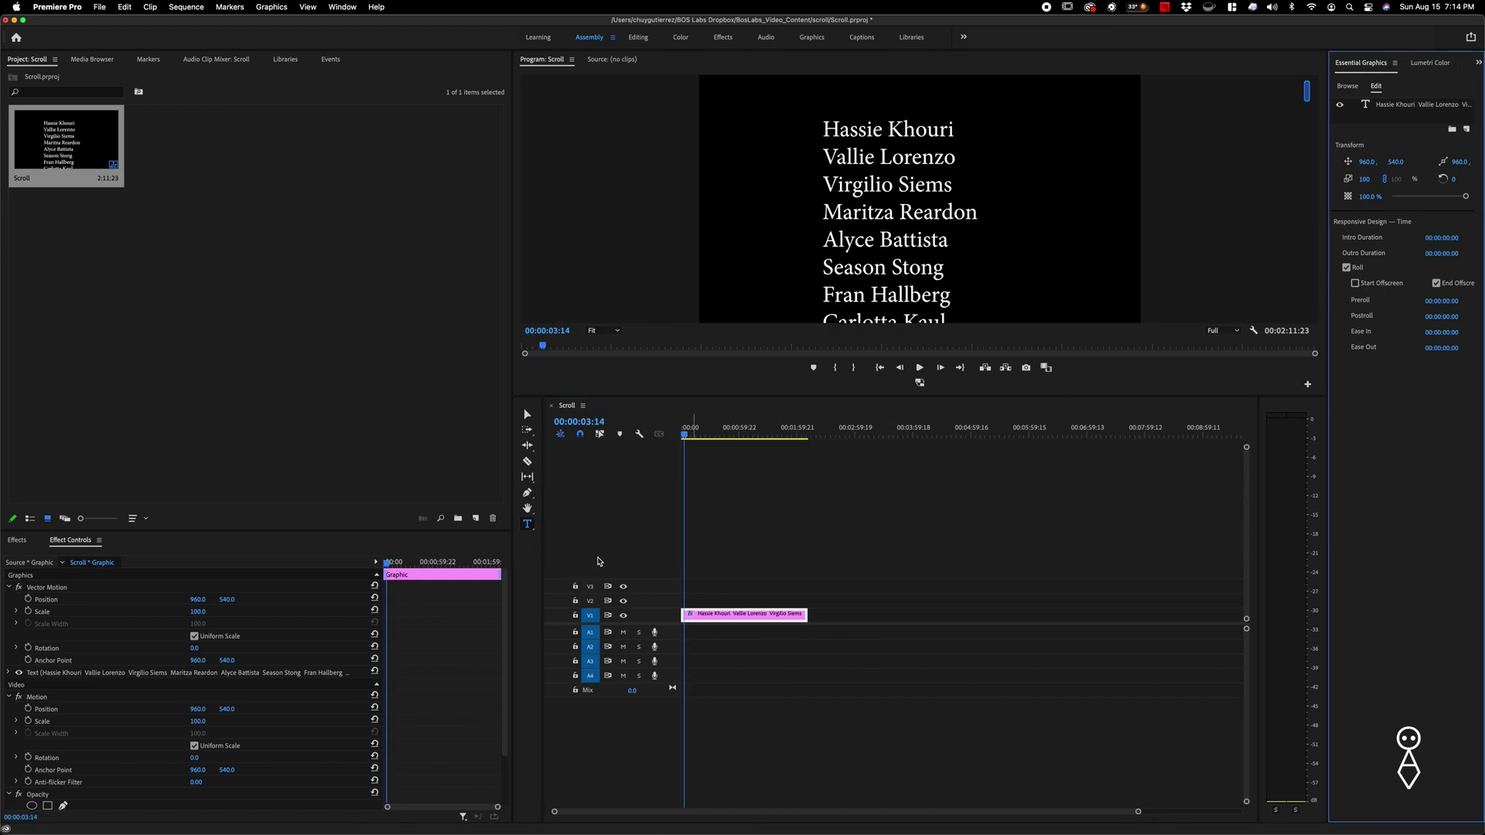
pyautogui.press('Home')
pyautogui.press('space')
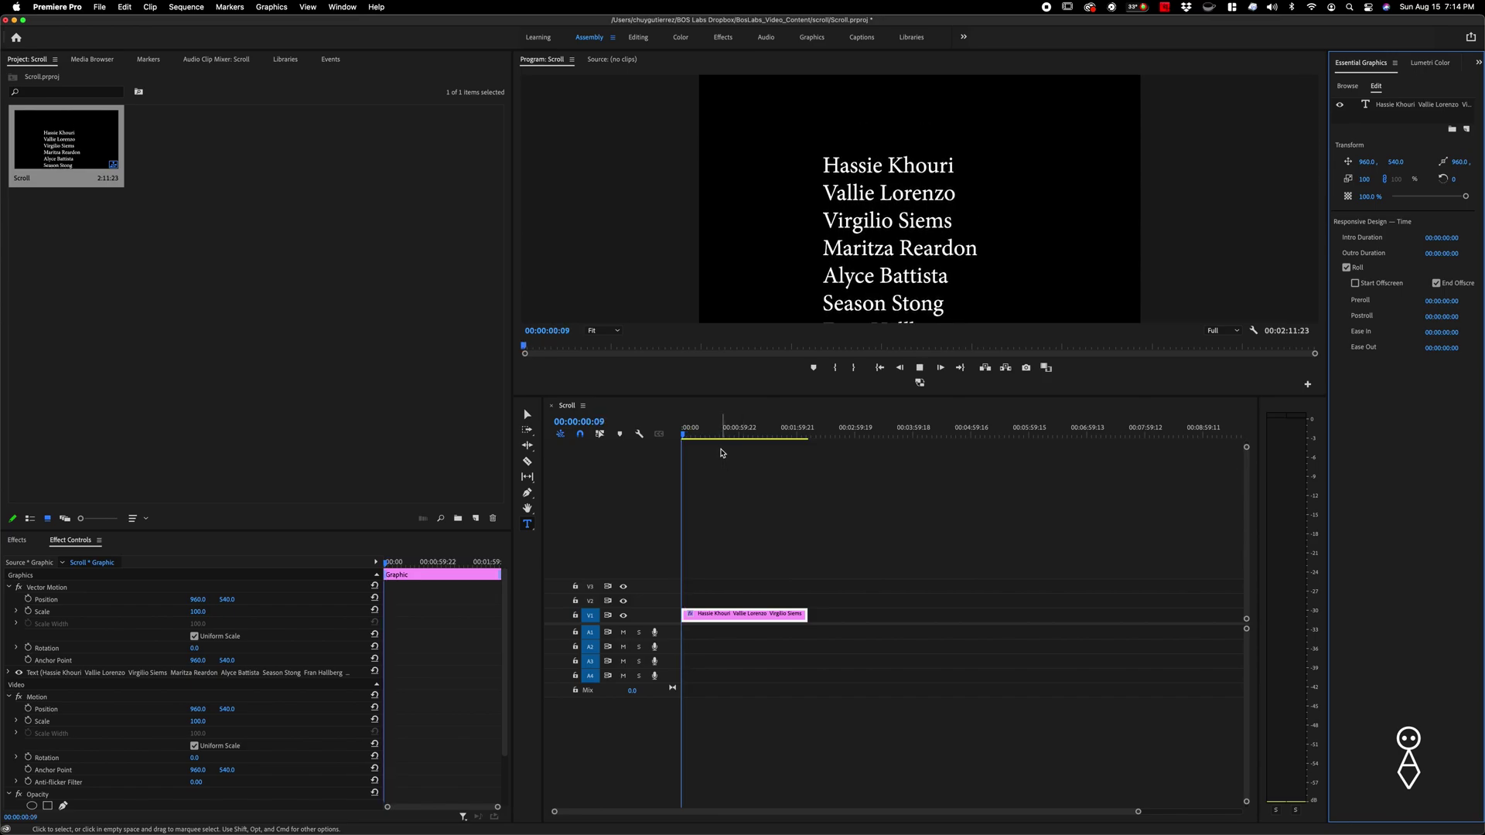
pyautogui.press('space')
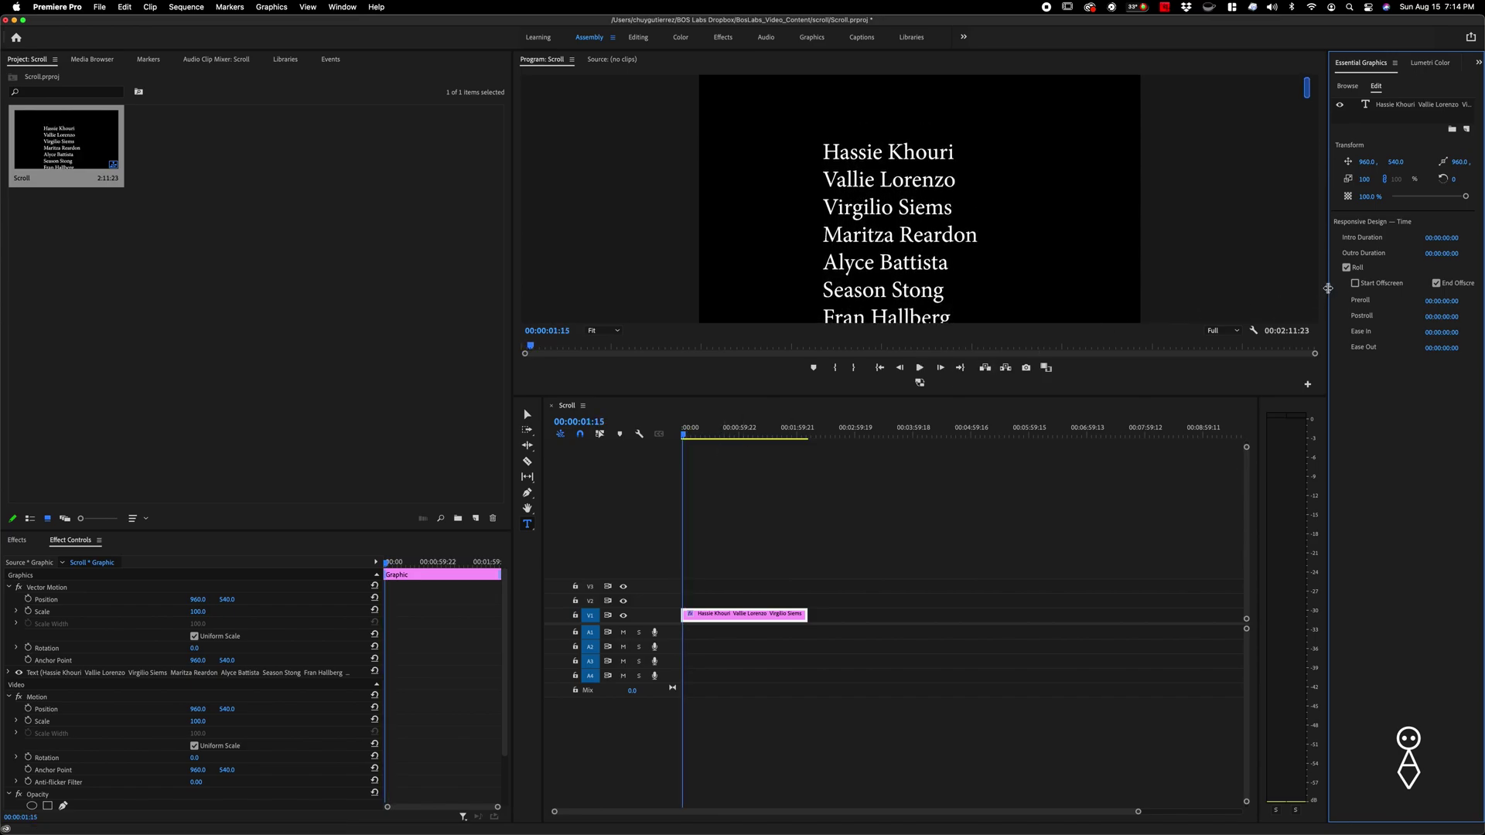
pyautogui.click(1354, 283)
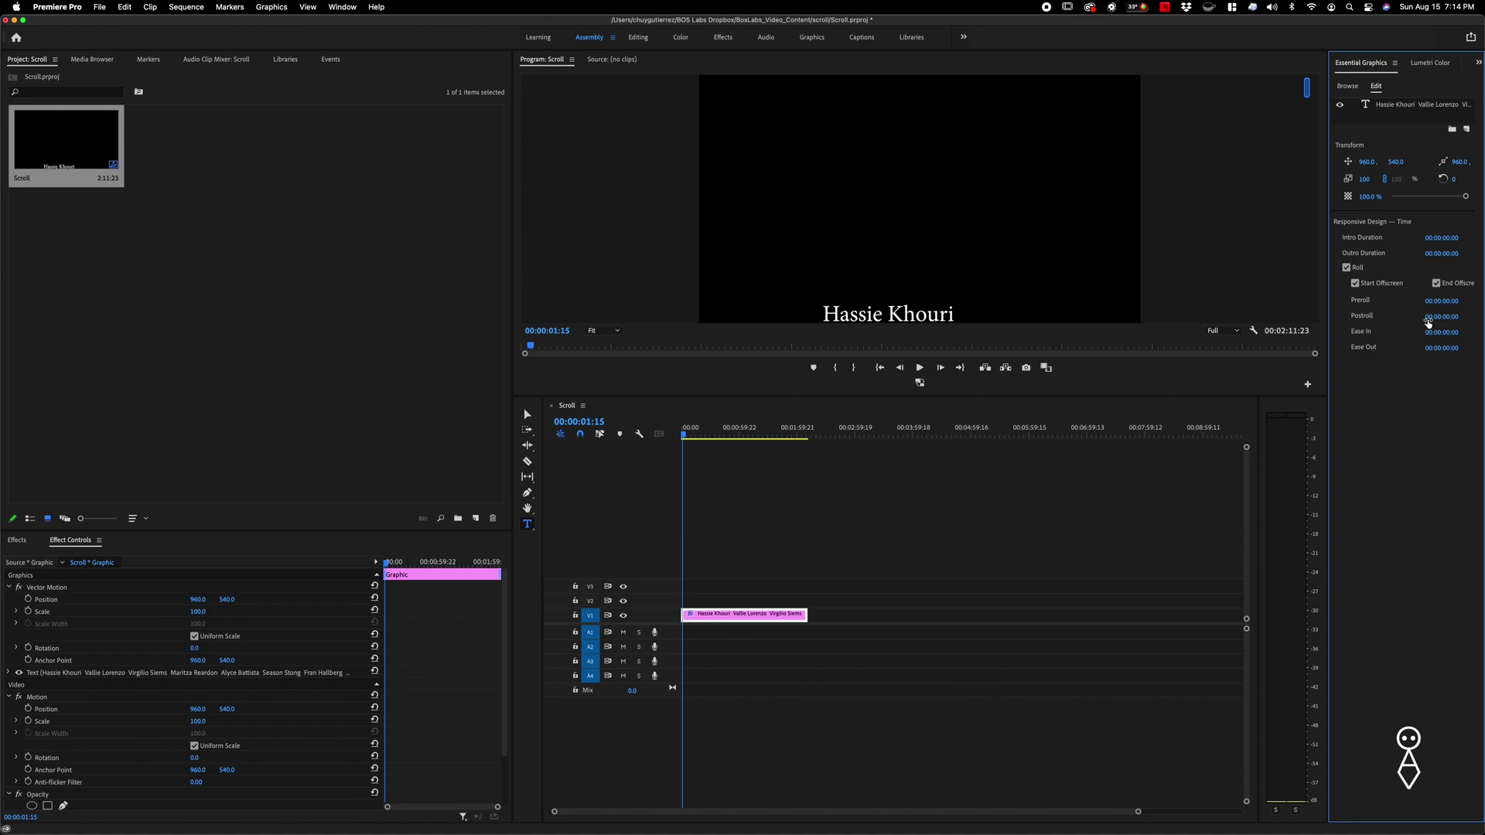
# - Add a preroll delay to the credits, replay from the start, and reselect the clip
pyautogui.click(1446, 300)
pyautogui.click(676, 535)
pyautogui.press('Home')
pyautogui.press('space')
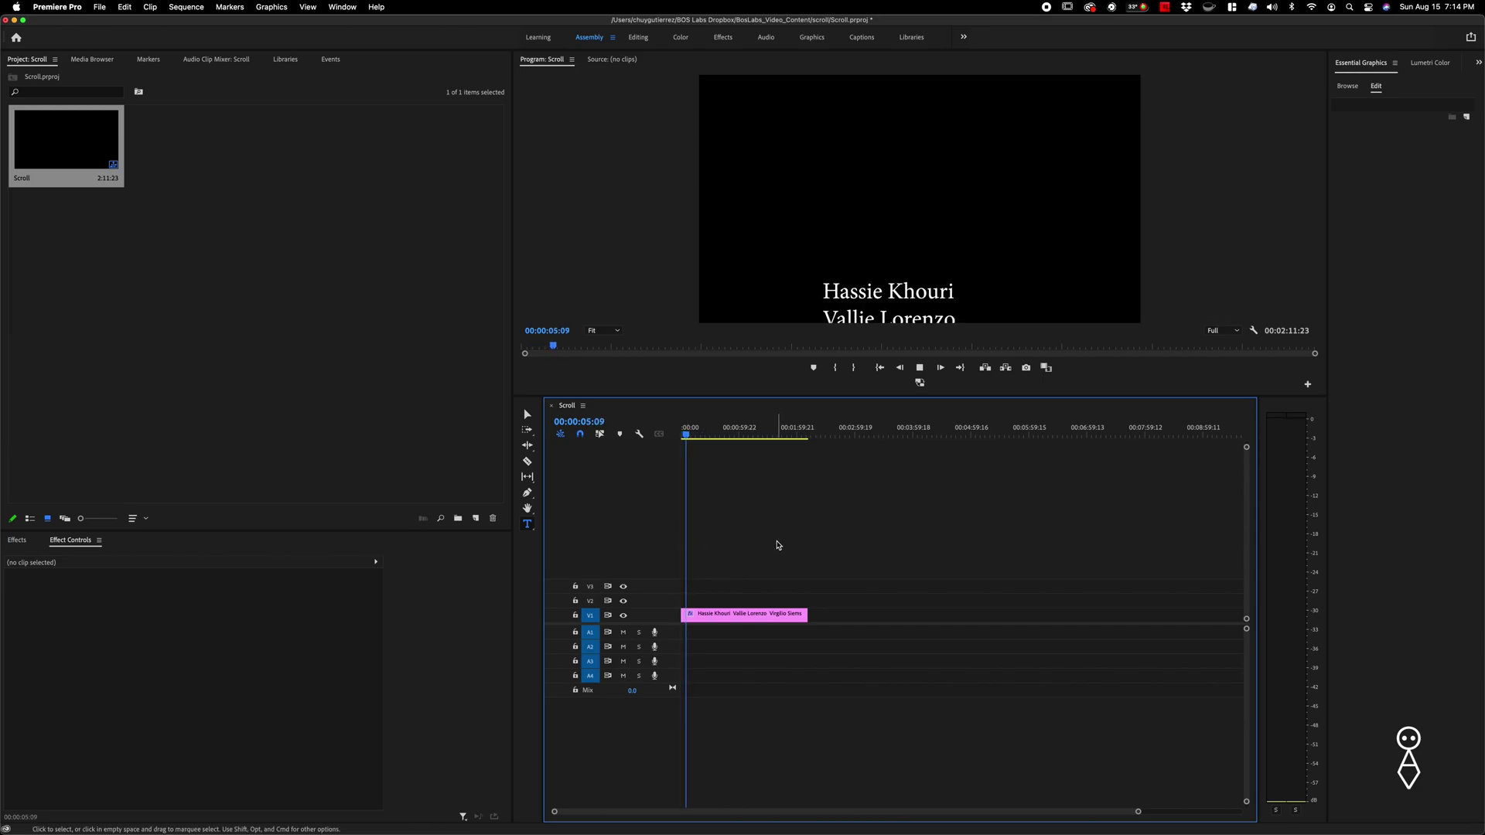
pyautogui.click(770, 608)
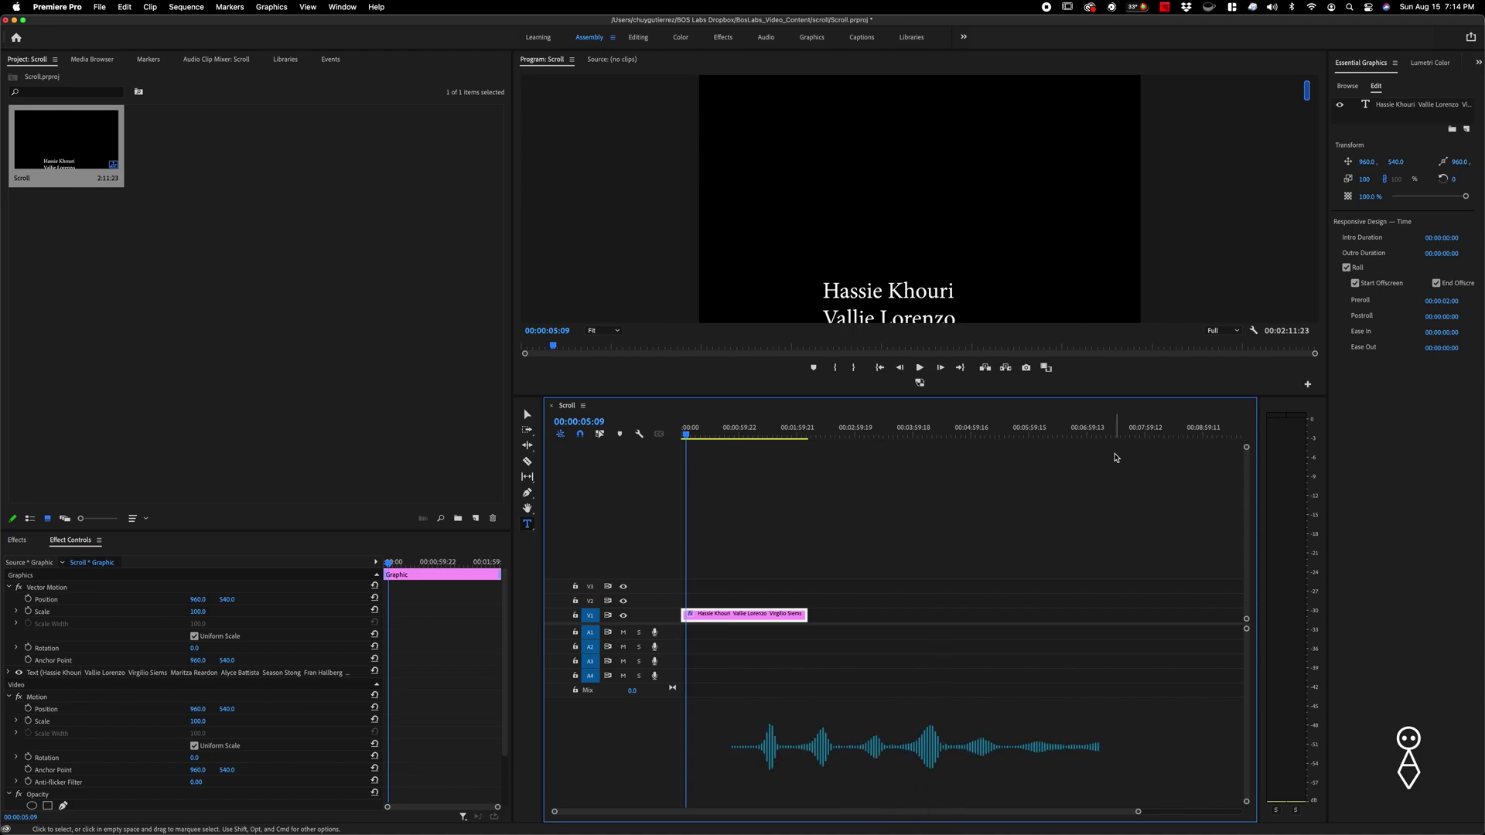
pyautogui.click(1392, 106)
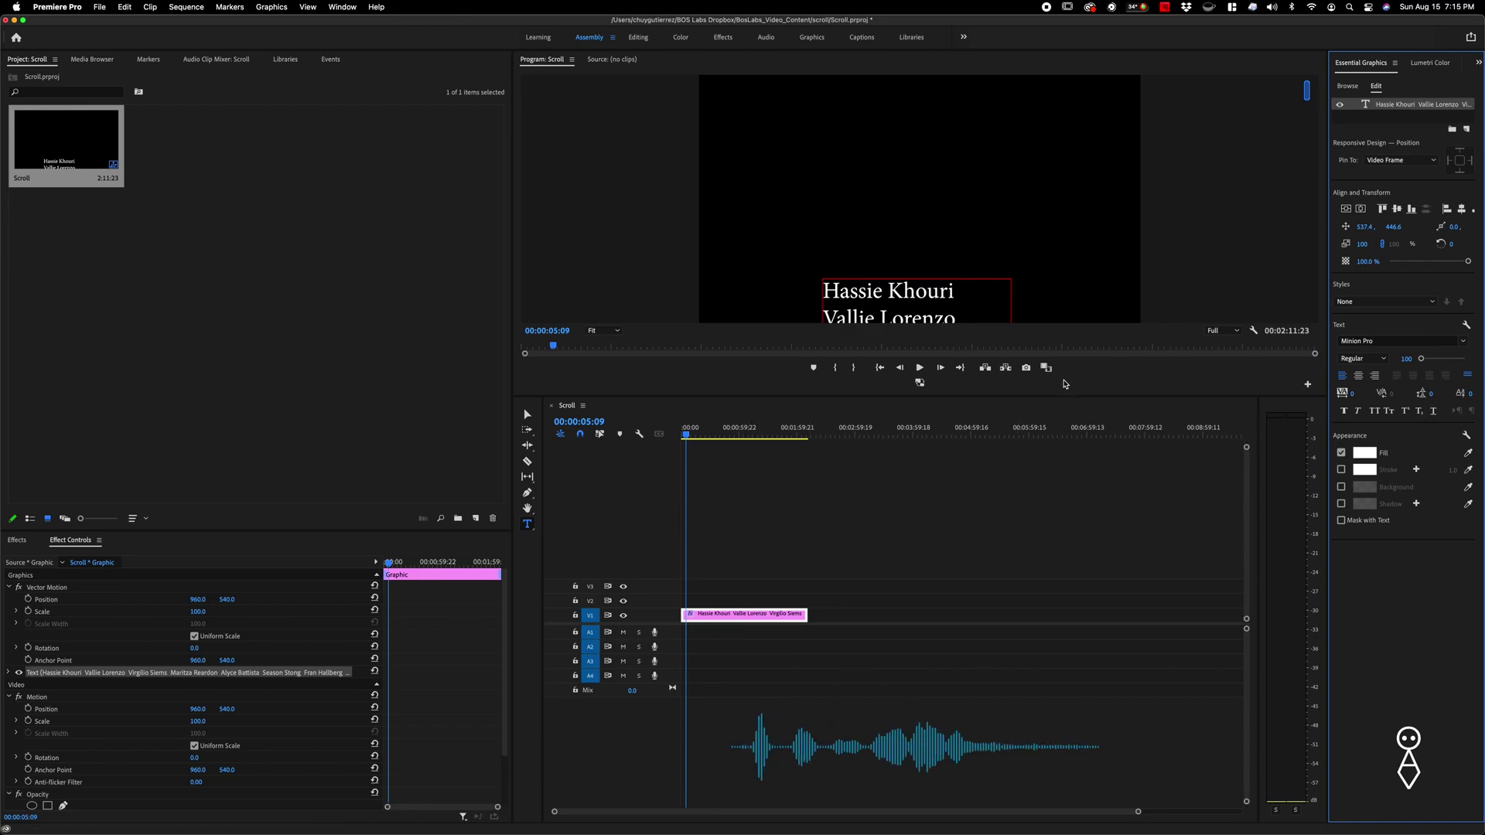
pyautogui.click(705, 437)
pyautogui.press('Home')
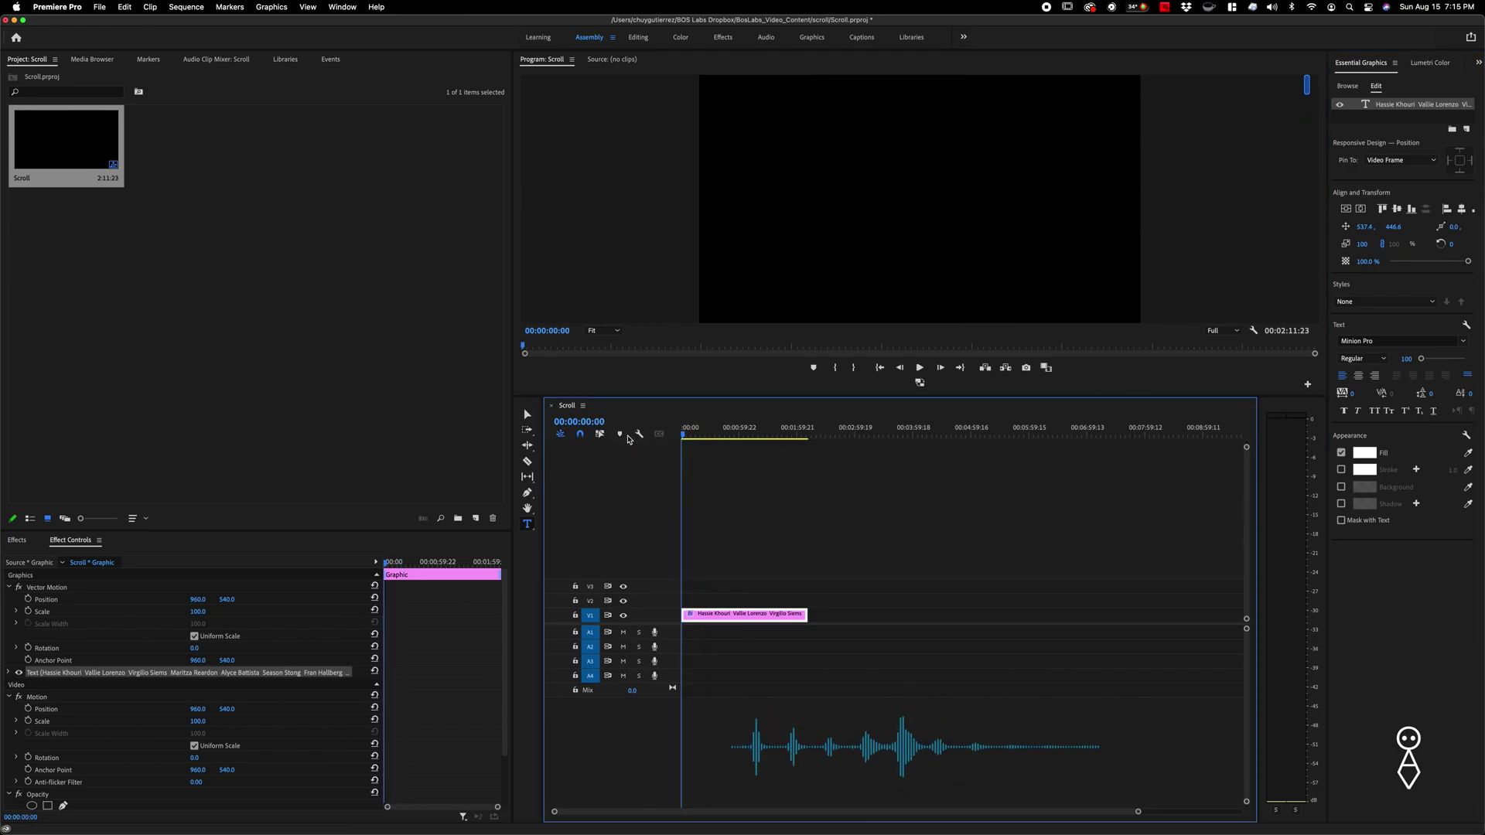
pyautogui.press('space')
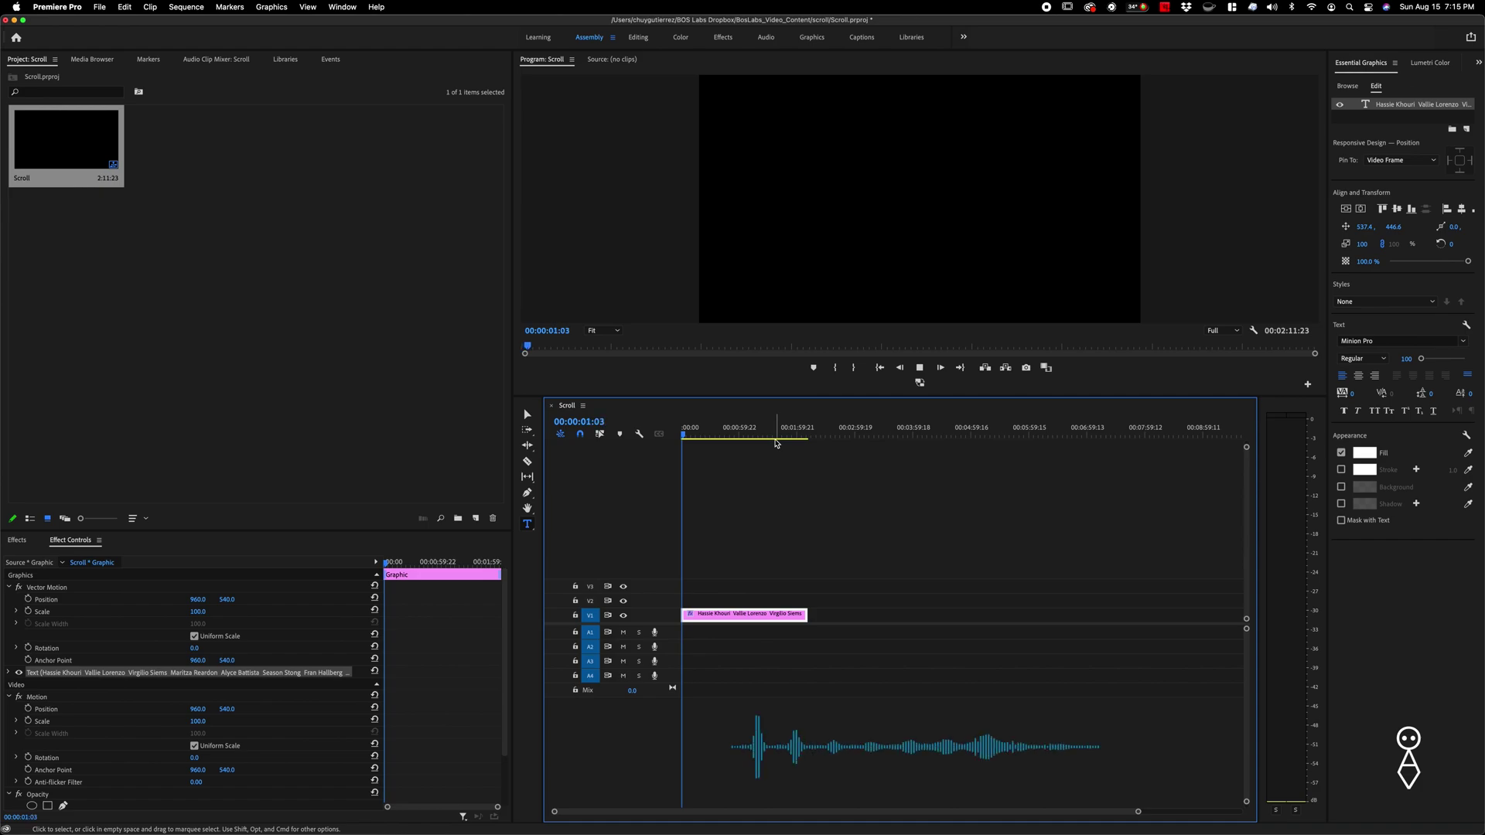